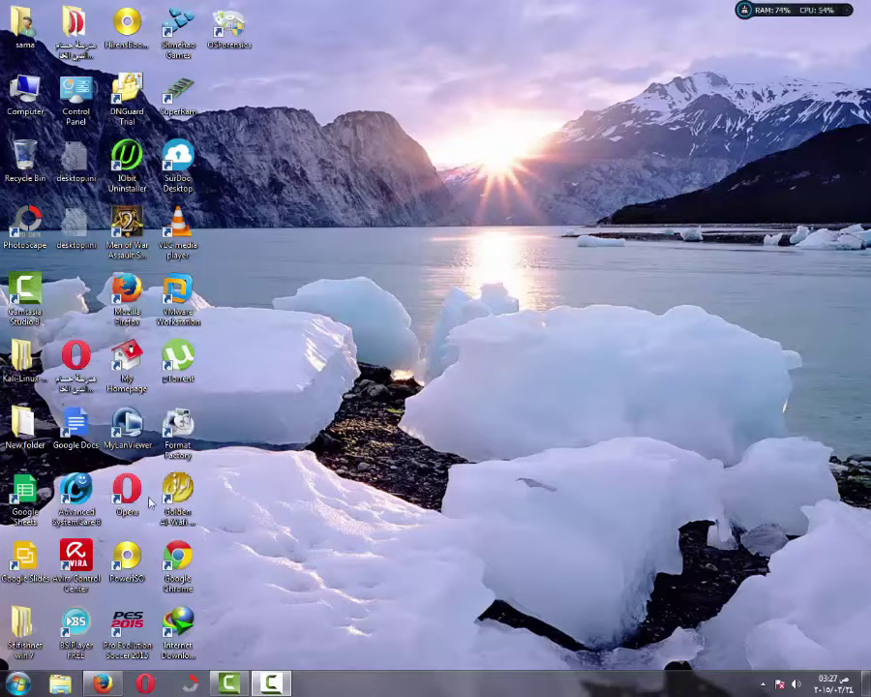
right_click(428, 263)
left_click(464, 302)
right_click(404, 286)
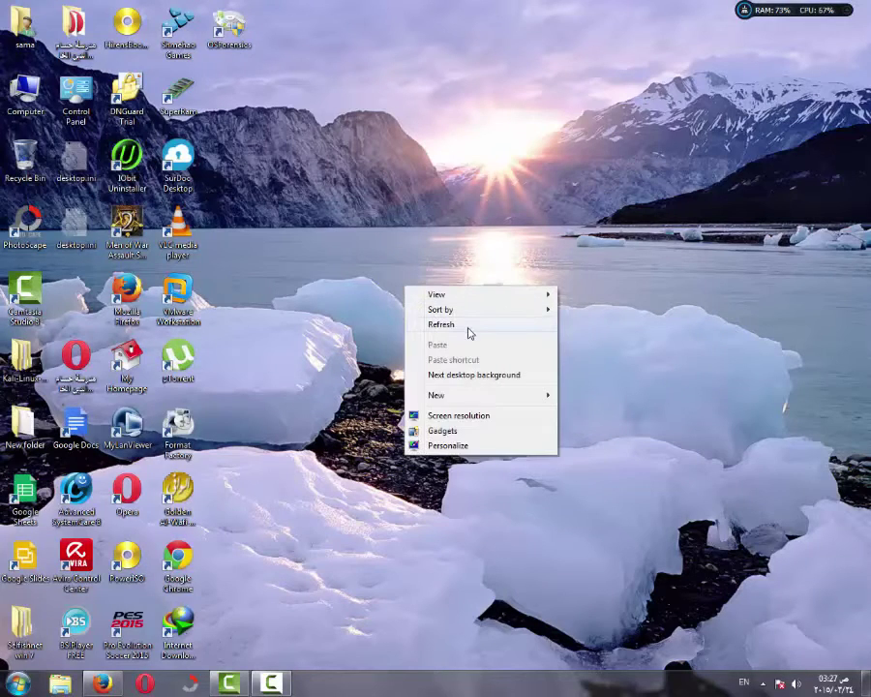
left_click(469, 329)
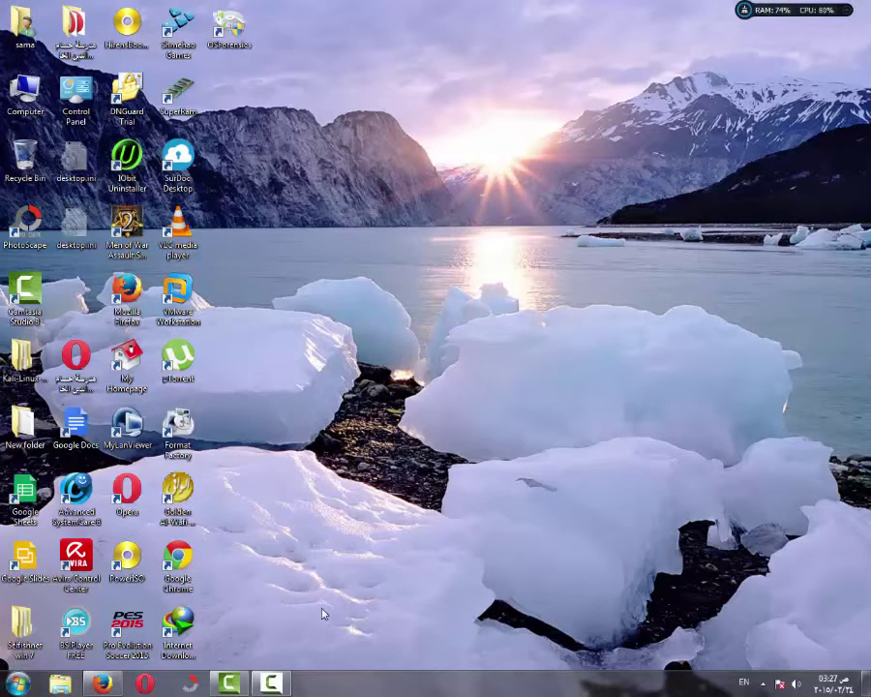
- Launch msconfig and bring up the advanced boot options for the Windows 7 entry
left_click(22, 683)
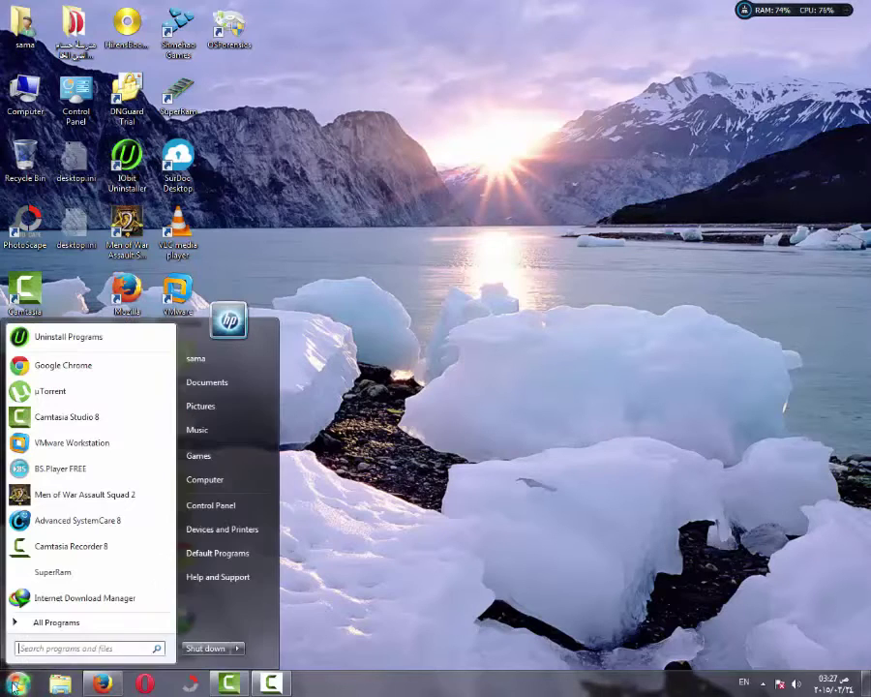
left_click(49, 647)
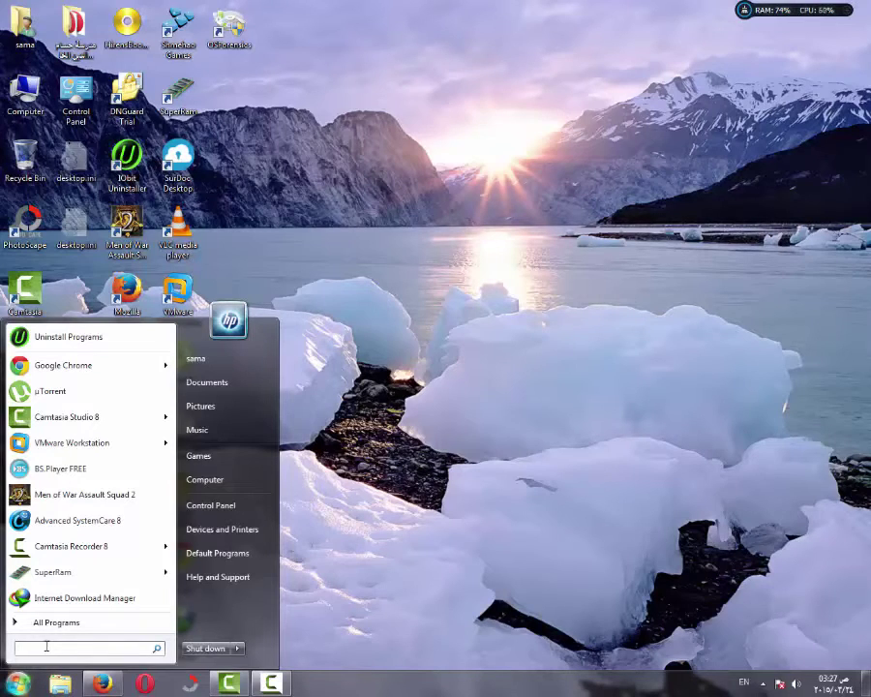
type("m")
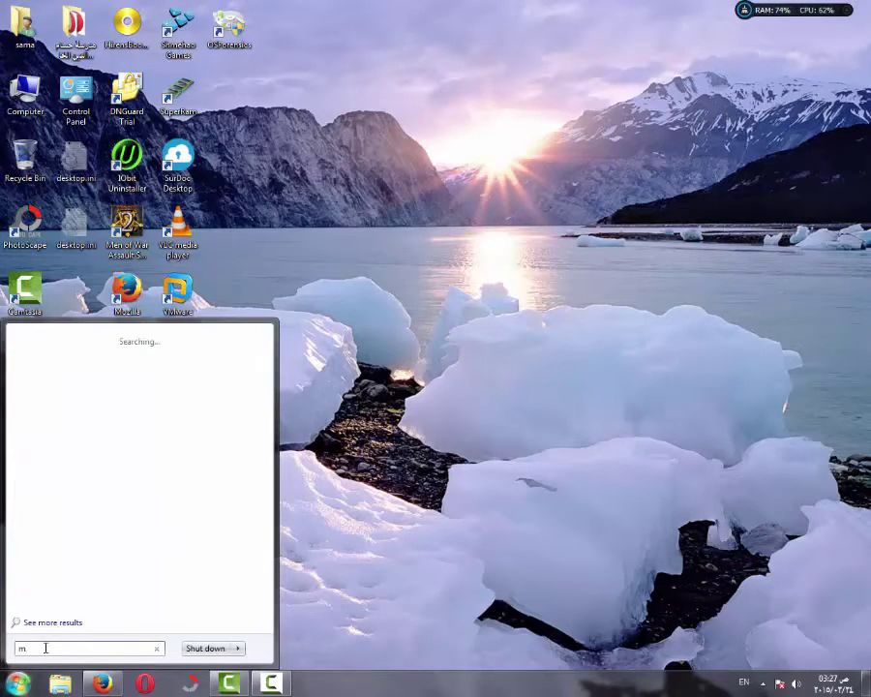
type("sconfig")
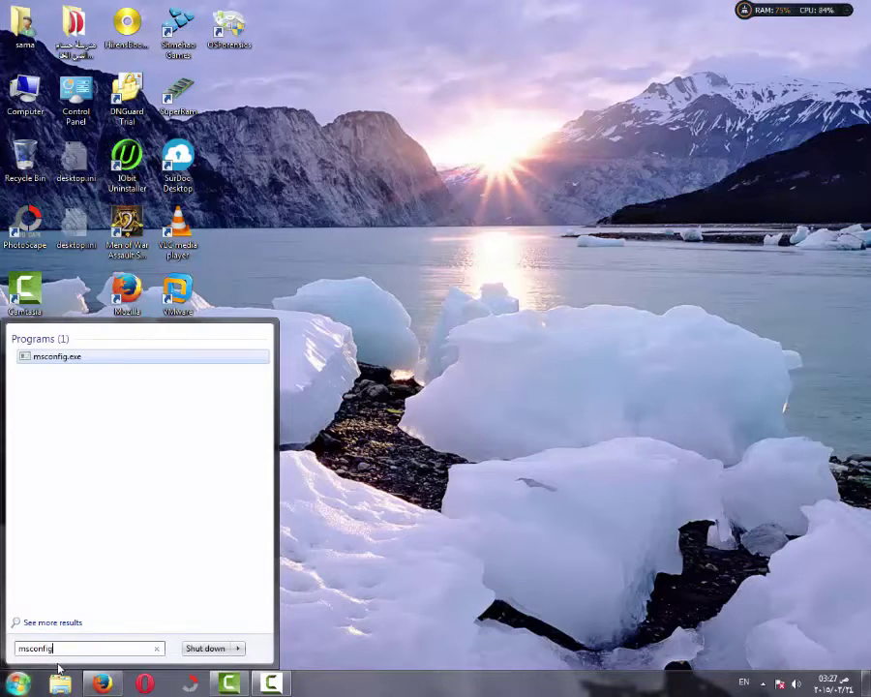
left_click(142, 357)
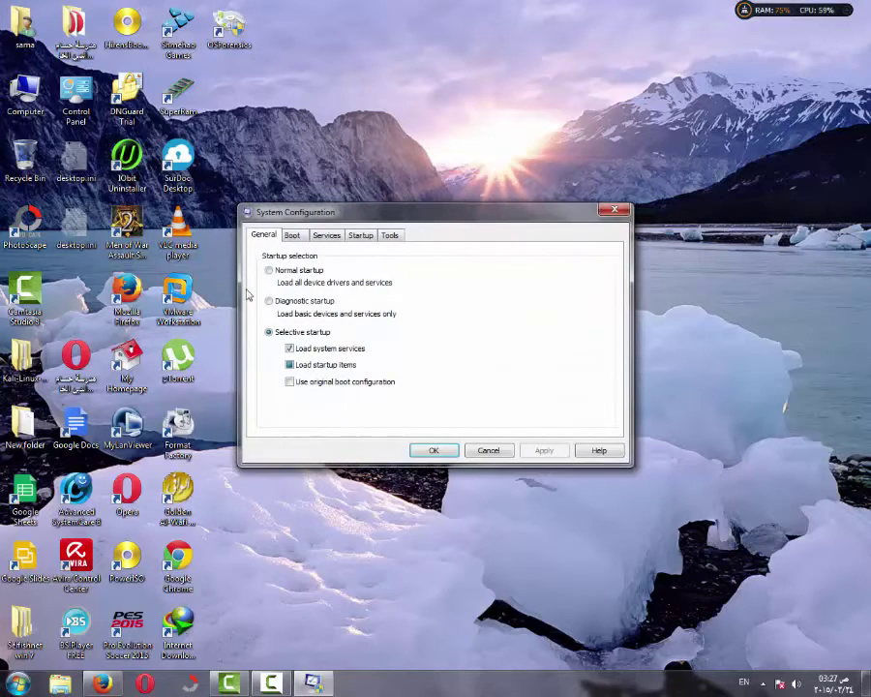
left_click(293, 238)
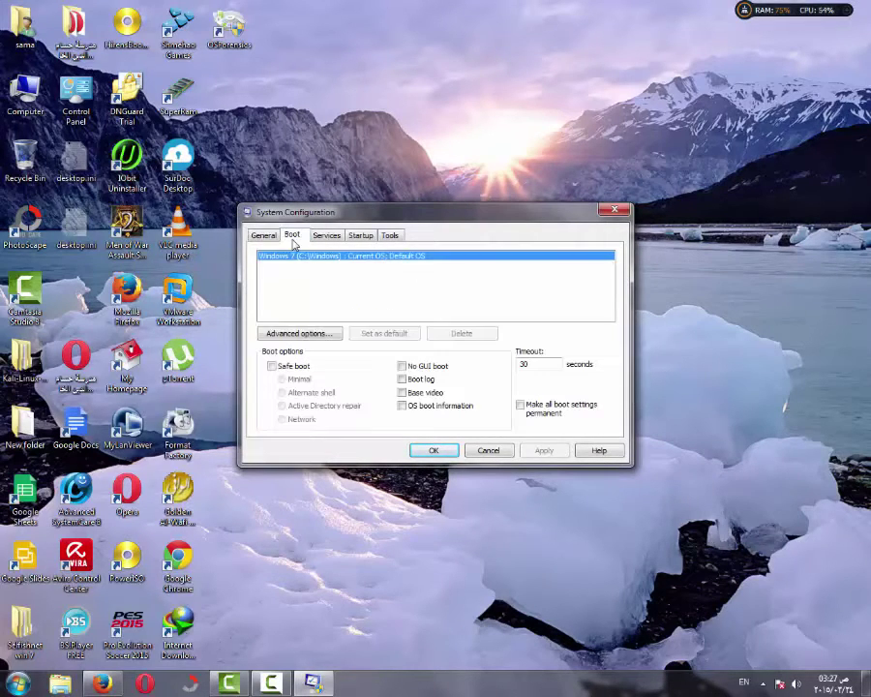
left_click(315, 334)
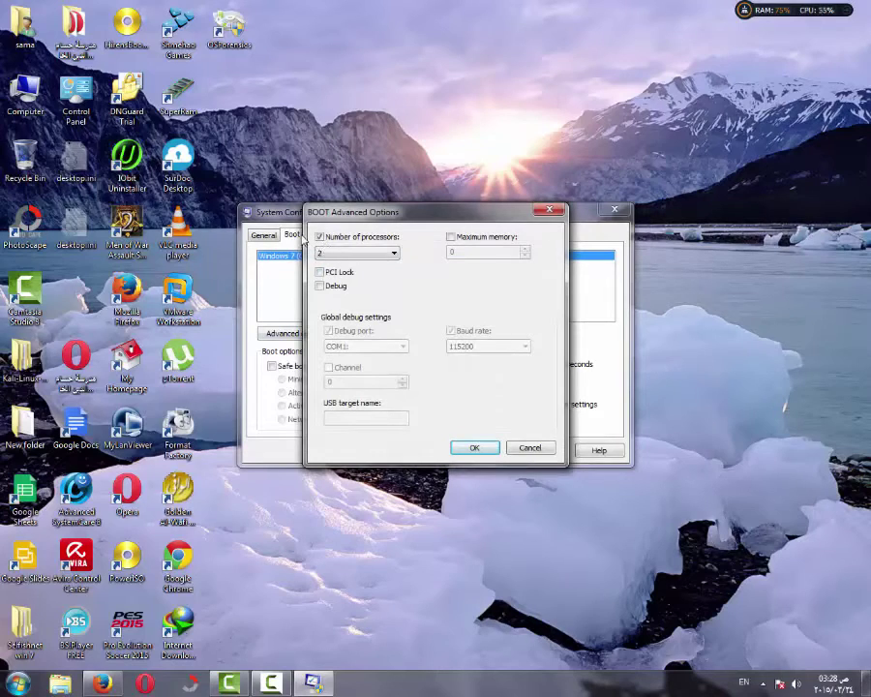
- Try limiting the number of processors to 1 and turning on the maximum memory option, leaving both options switched off
left_click(320, 238)
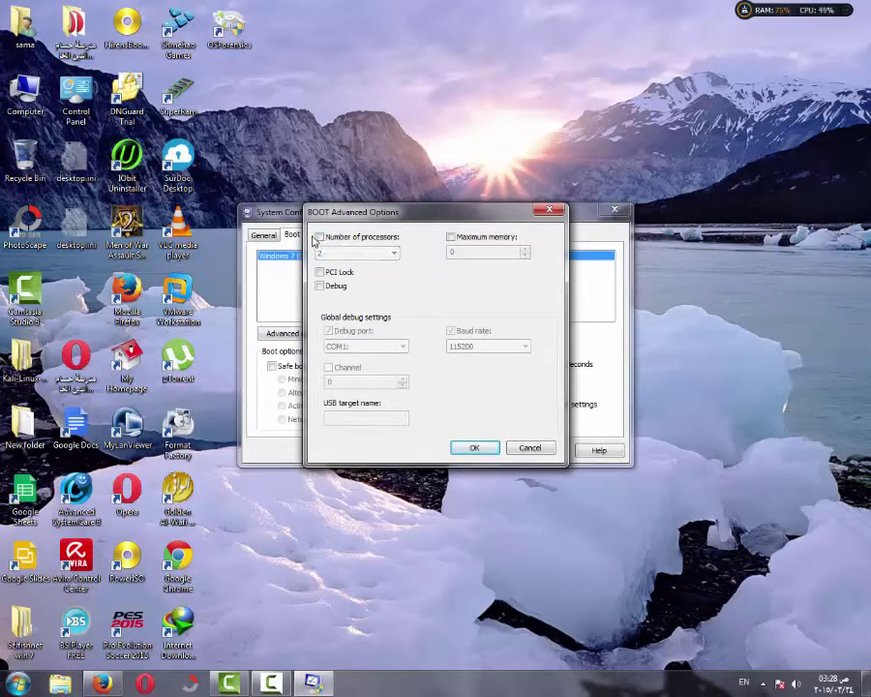
left_click(321, 238)
left_click(335, 256)
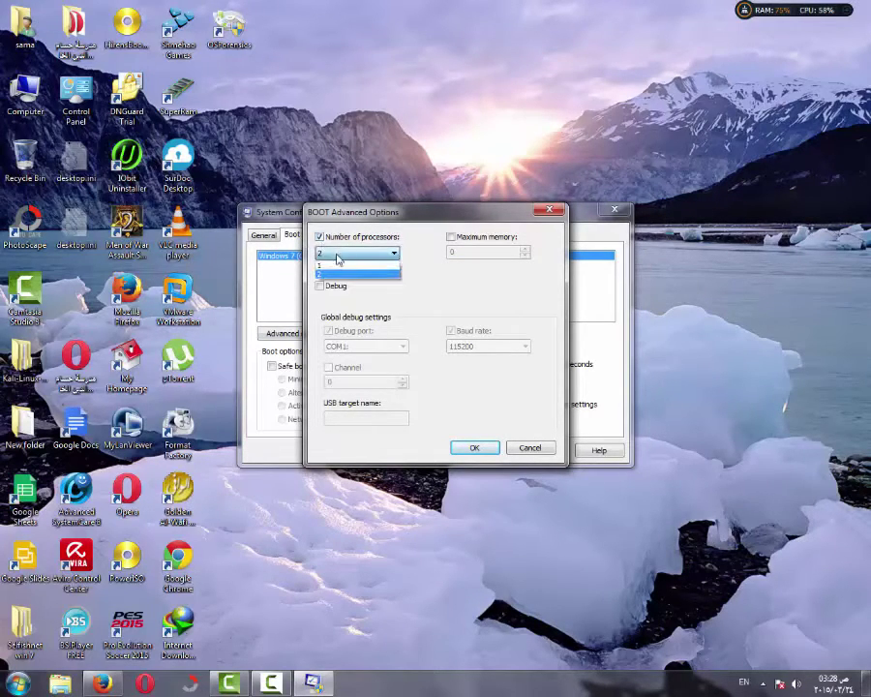
left_click(333, 263)
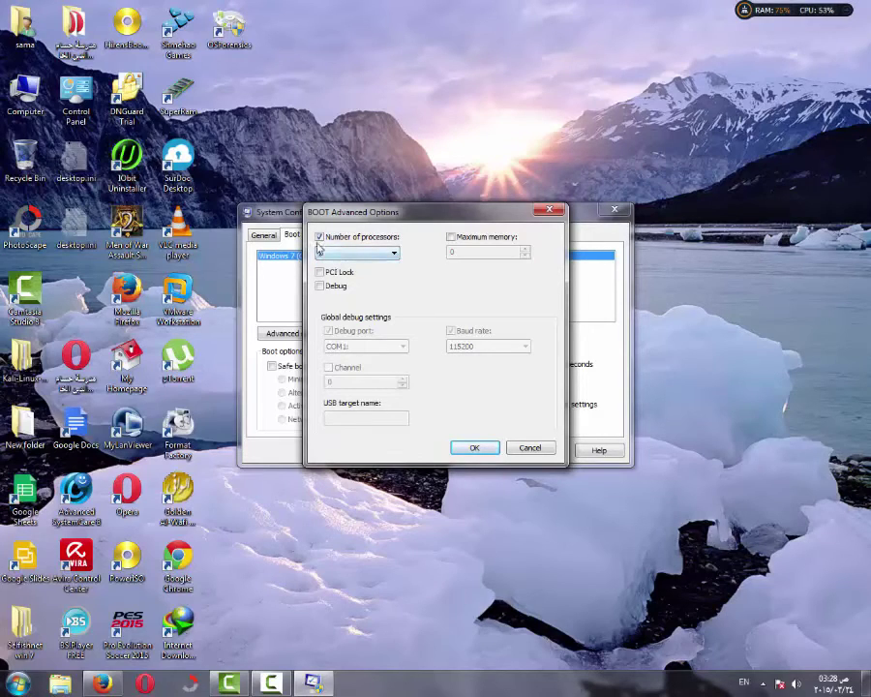
left_click(321, 237)
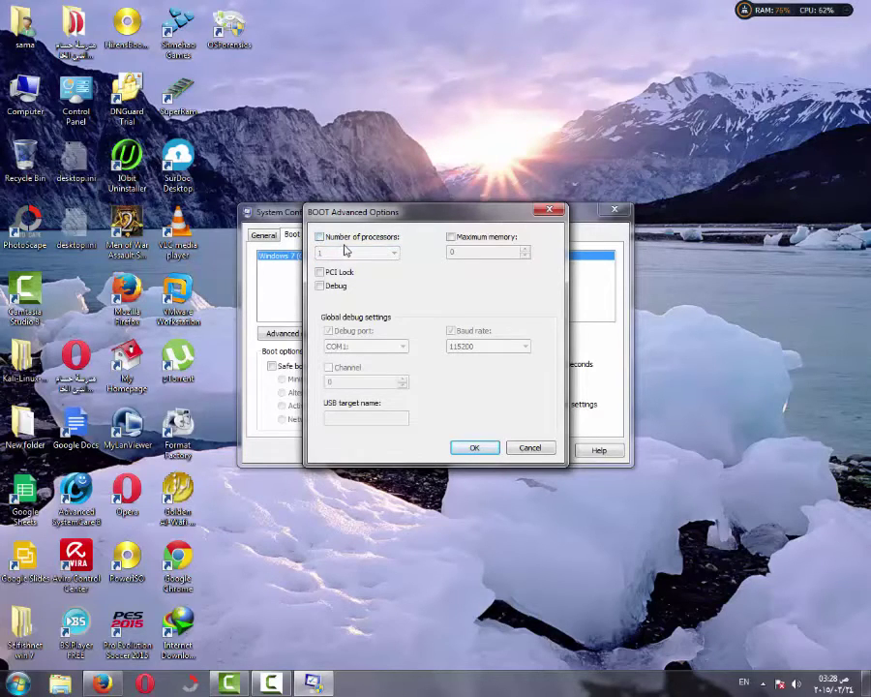
left_click(450, 238)
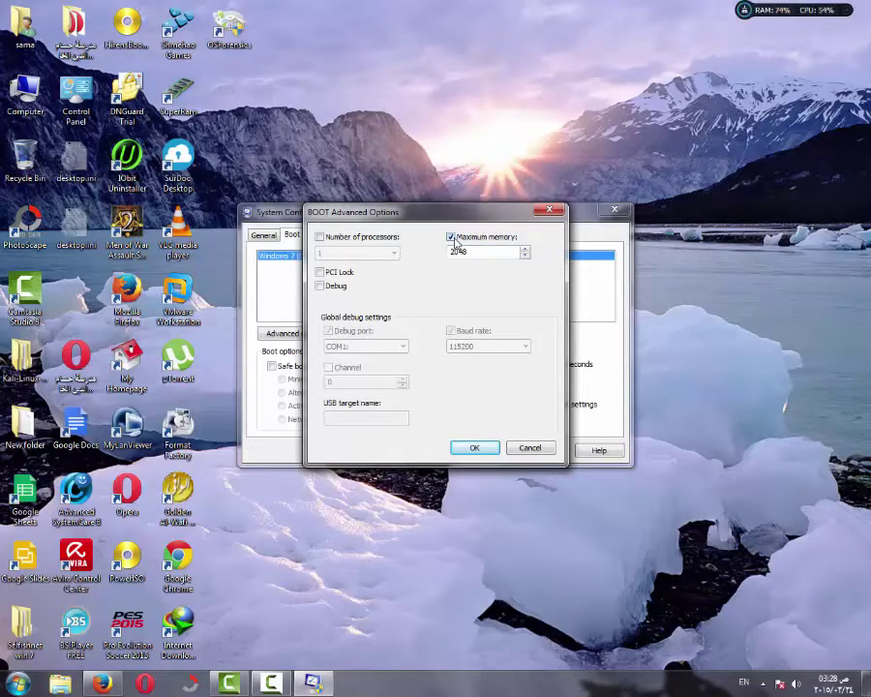
left_click(451, 237)
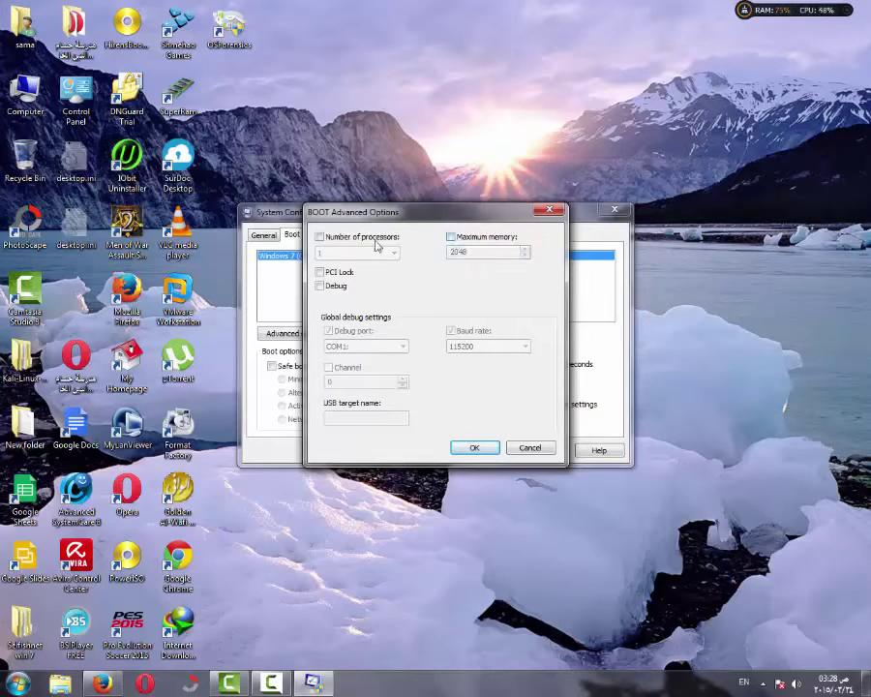
- Enable the number of processors setting for boot, set it to 2, and accept the advanced options
left_click(320, 237)
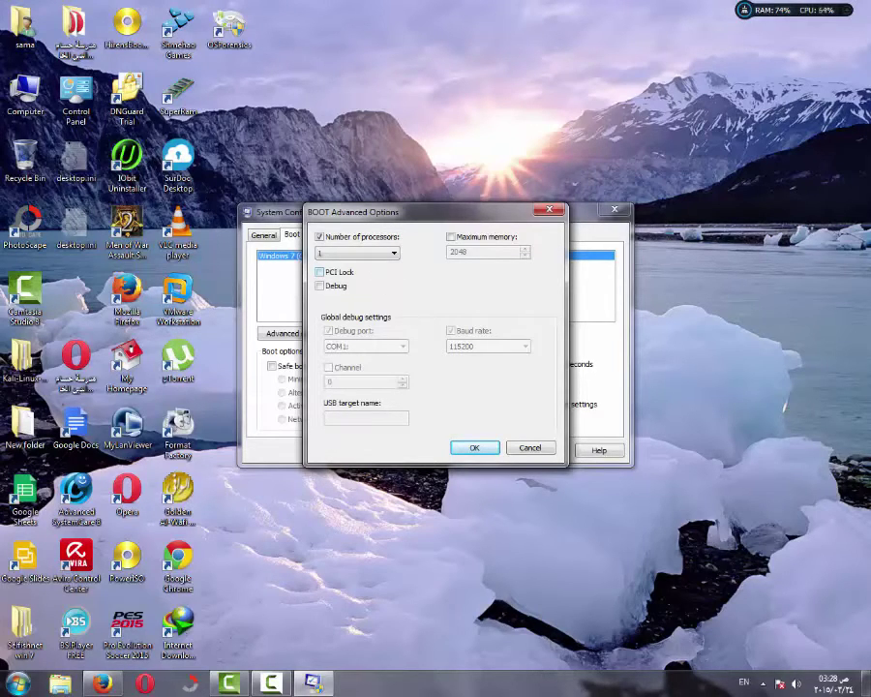
left_click(357, 256)
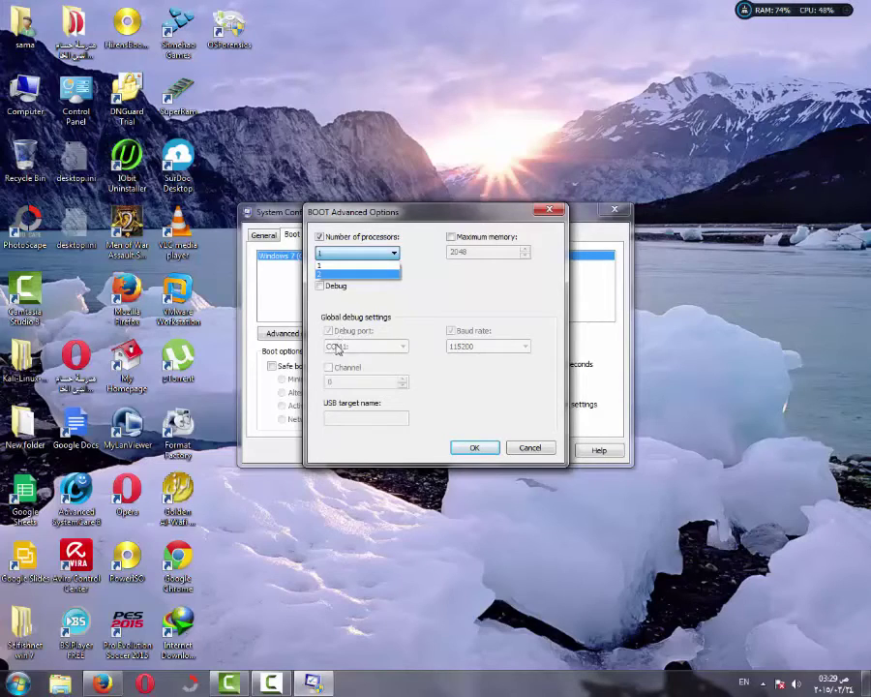
left_click(340, 274)
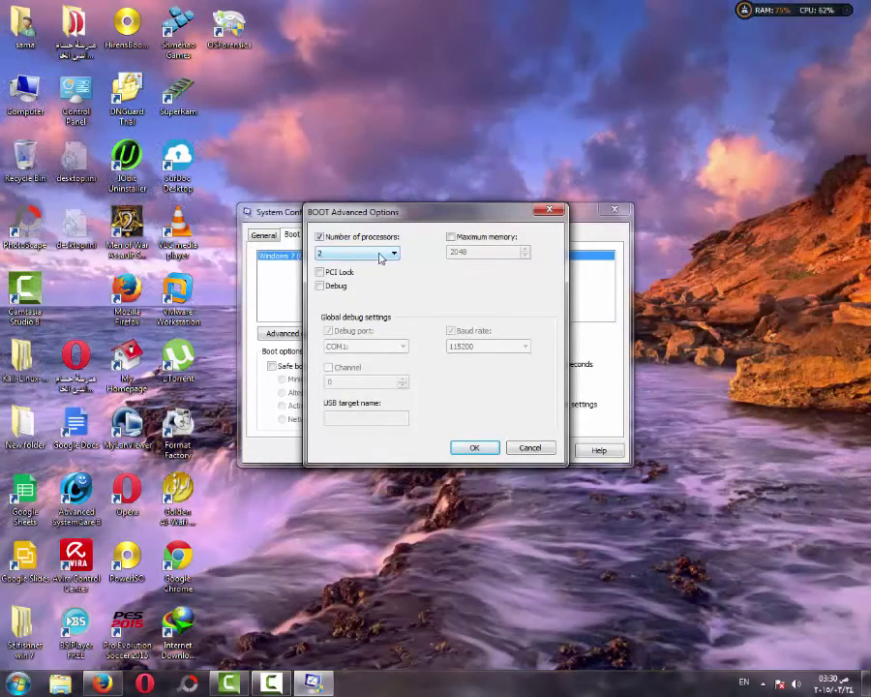
left_click(471, 448)
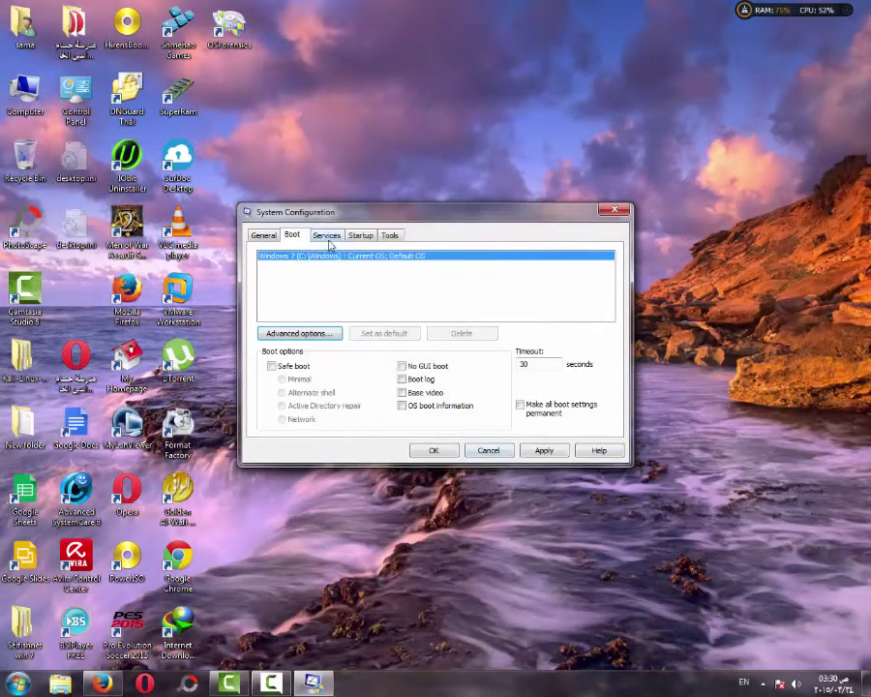
- Examine the system services, the programs that load at startup, and the available system tools
left_click(328, 240)
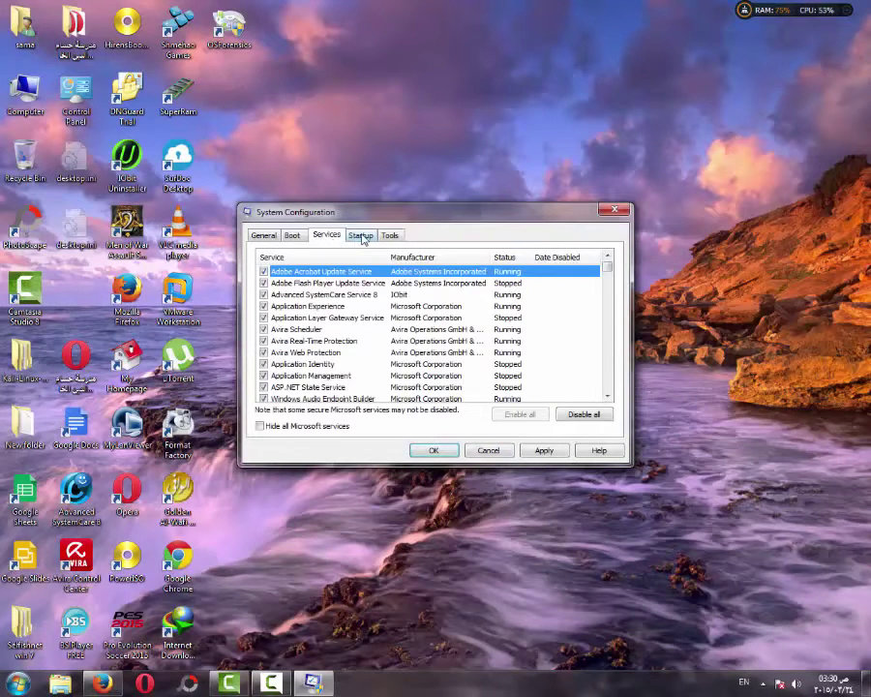
left_click(361, 236)
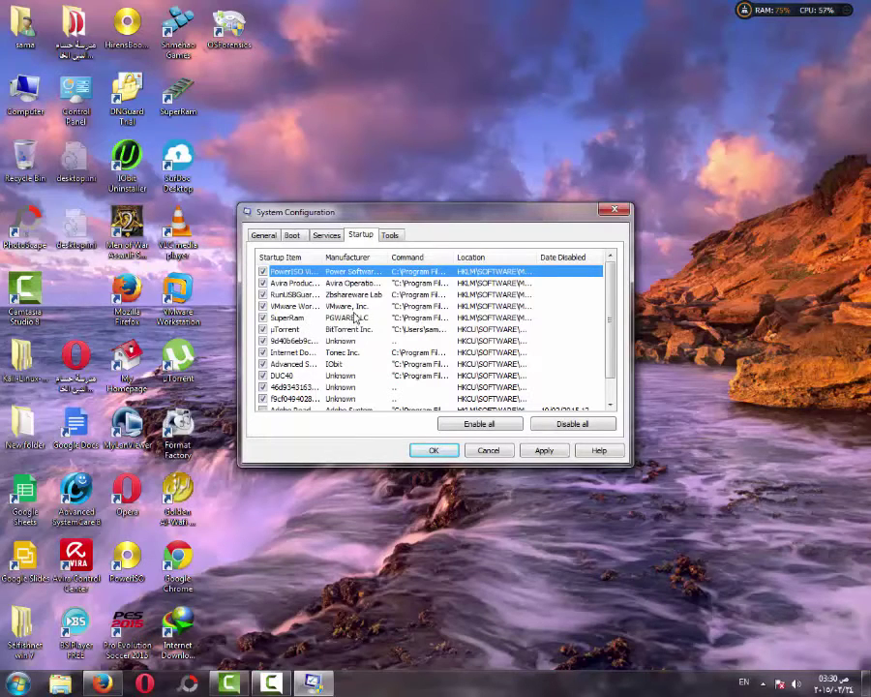
scroll(357, 317, "down", 1)
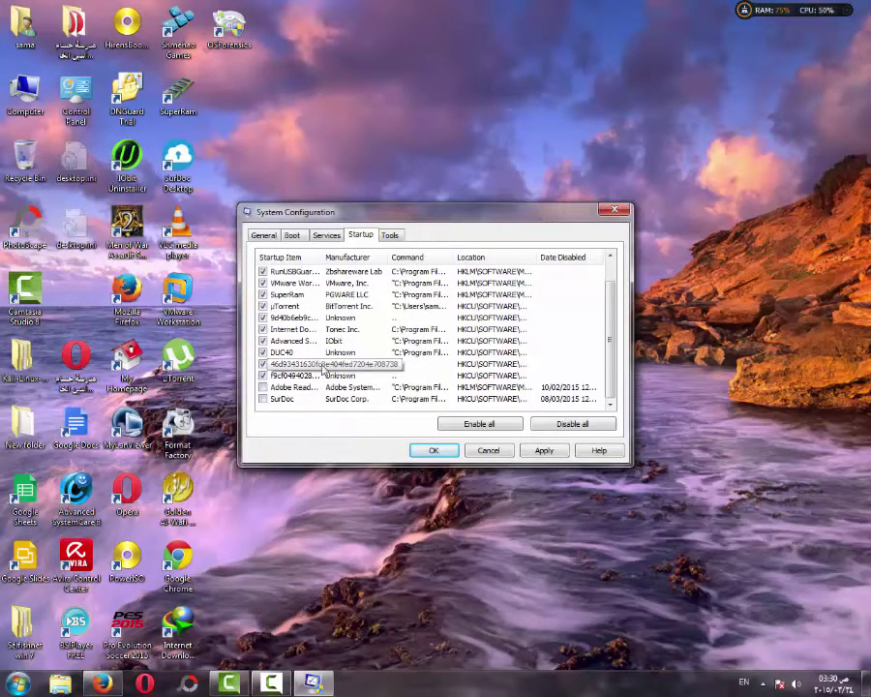
scroll(276, 329, "up", 1)
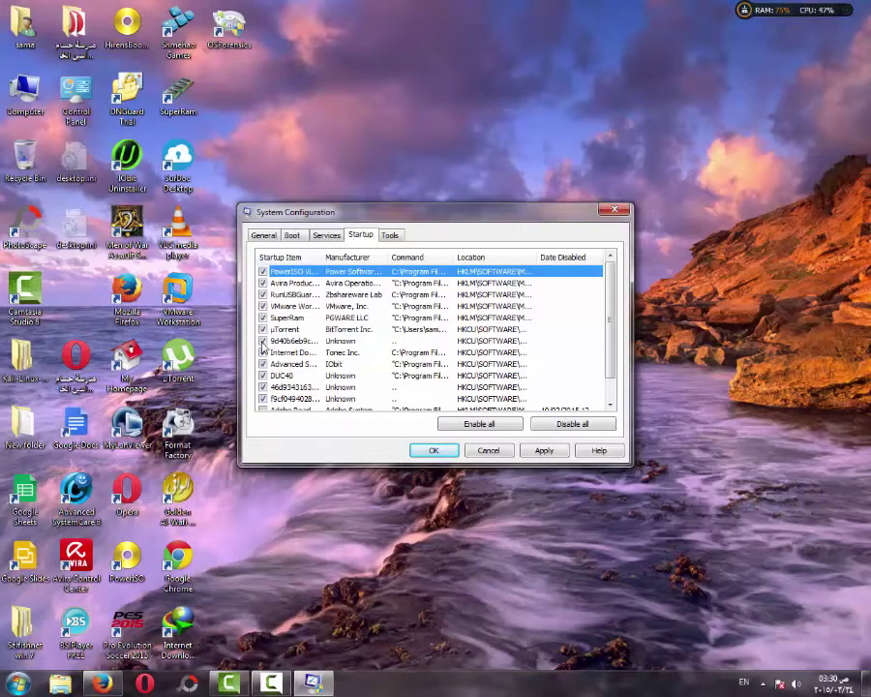
scroll(266, 402, "down", 1)
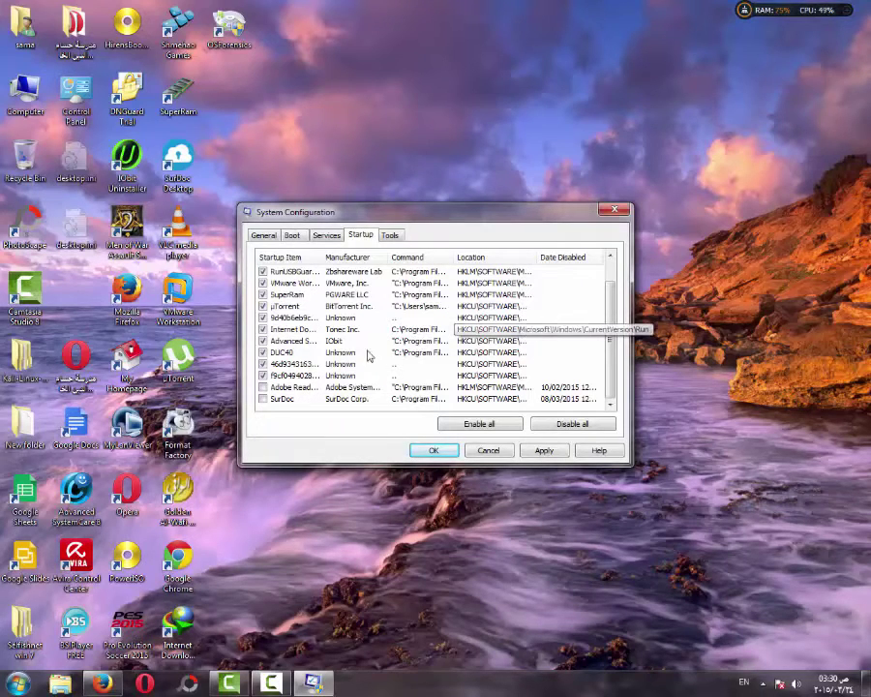
scroll(319, 310, "up", 1)
left_click(264, 273)
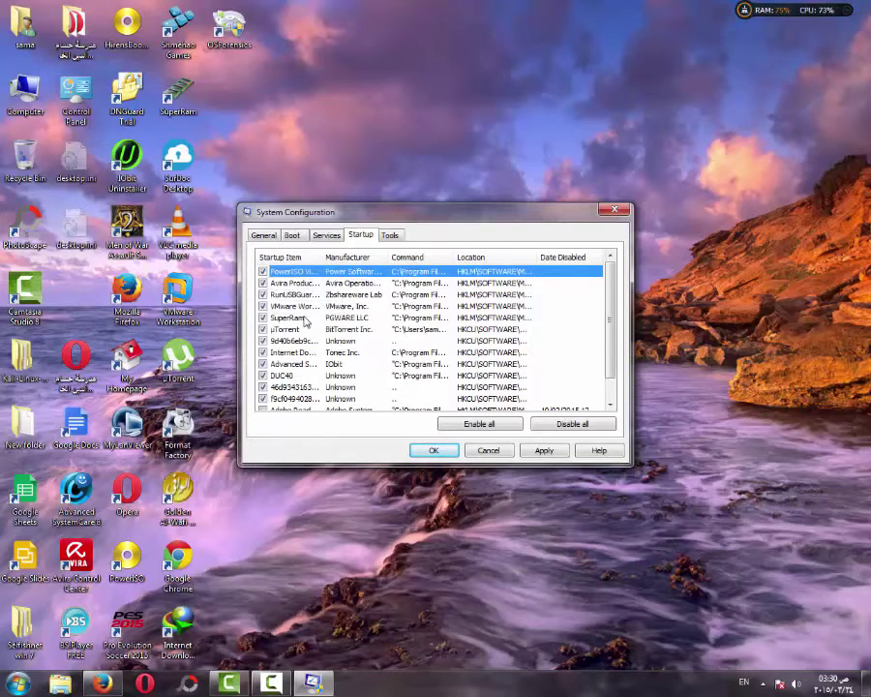
scroll(237, 279, "down", 1)
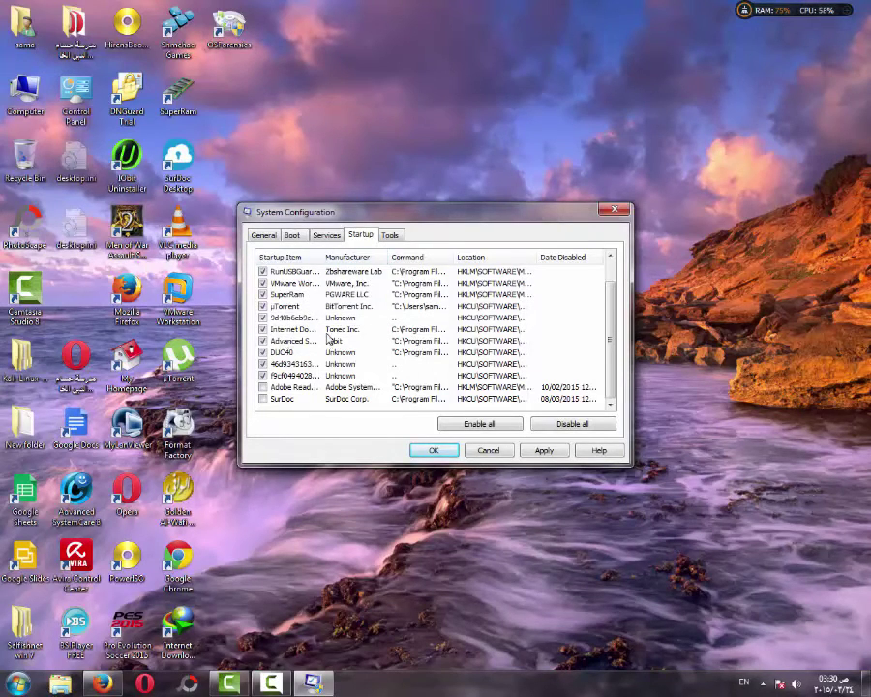
scroll(329, 337, "up", 1)
left_click(386, 236)
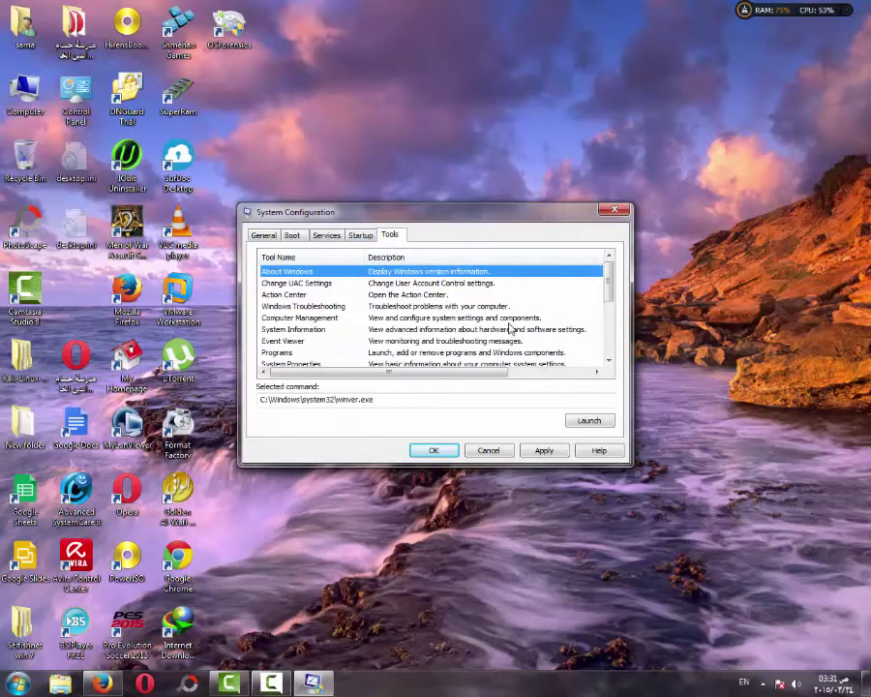
scroll(510, 330, "down", 3)
- Recheck the advanced boot options without changing them, and save the system configuration
left_click(289, 238)
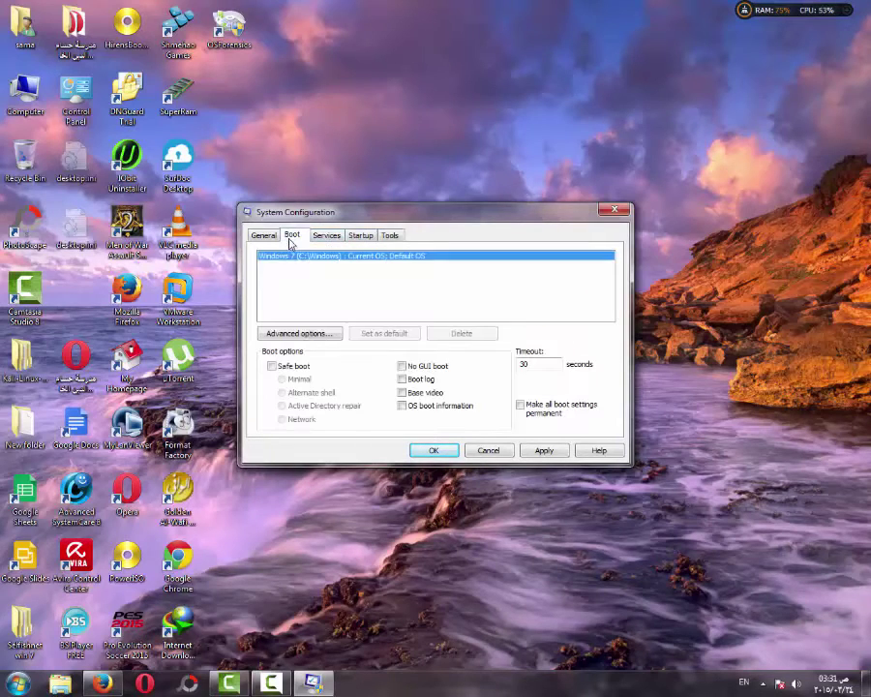
left_click(305, 334)
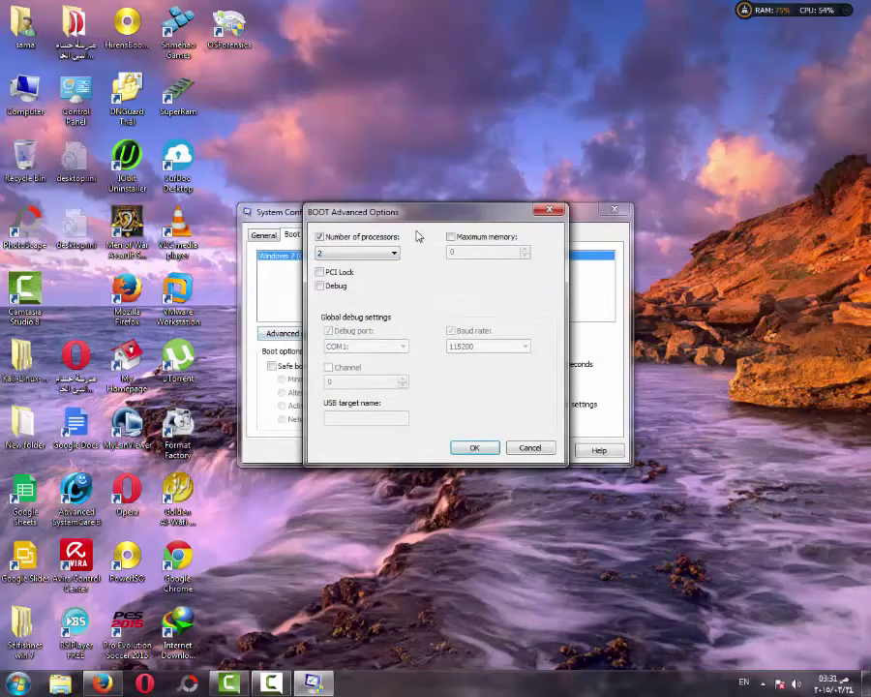
left_click(530, 449)
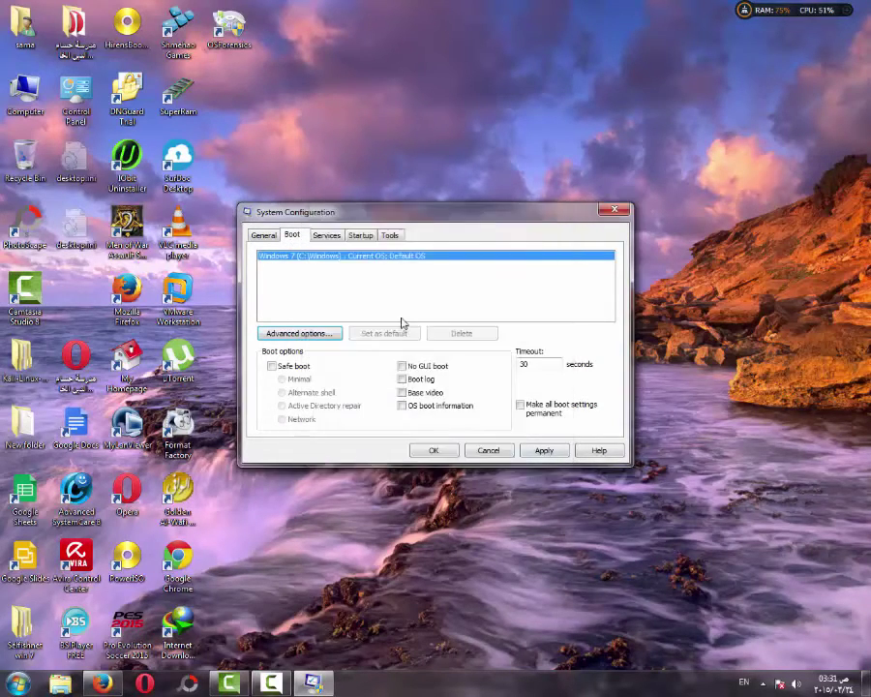
left_click(360, 236)
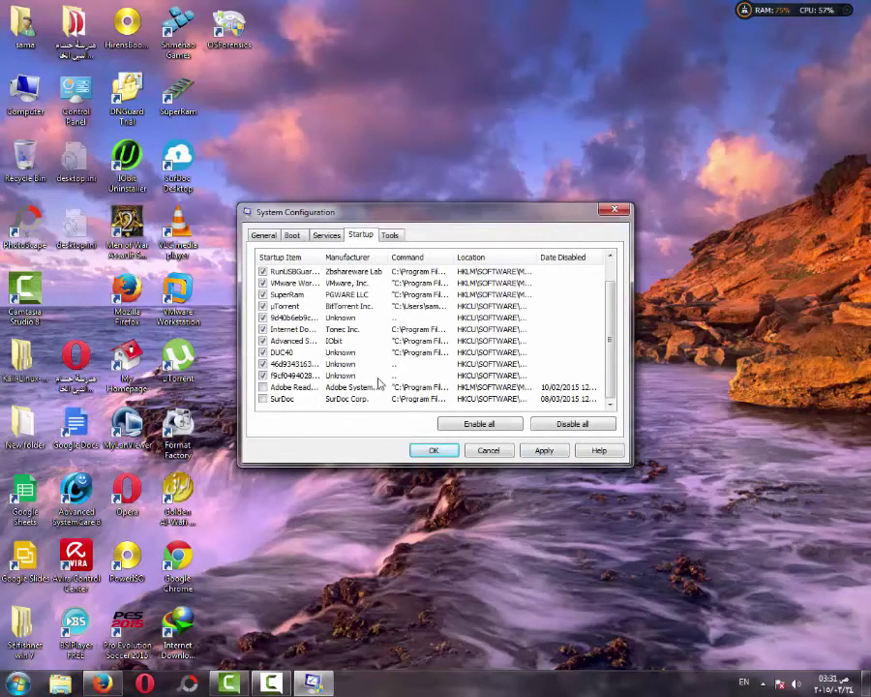
left_click(437, 451)
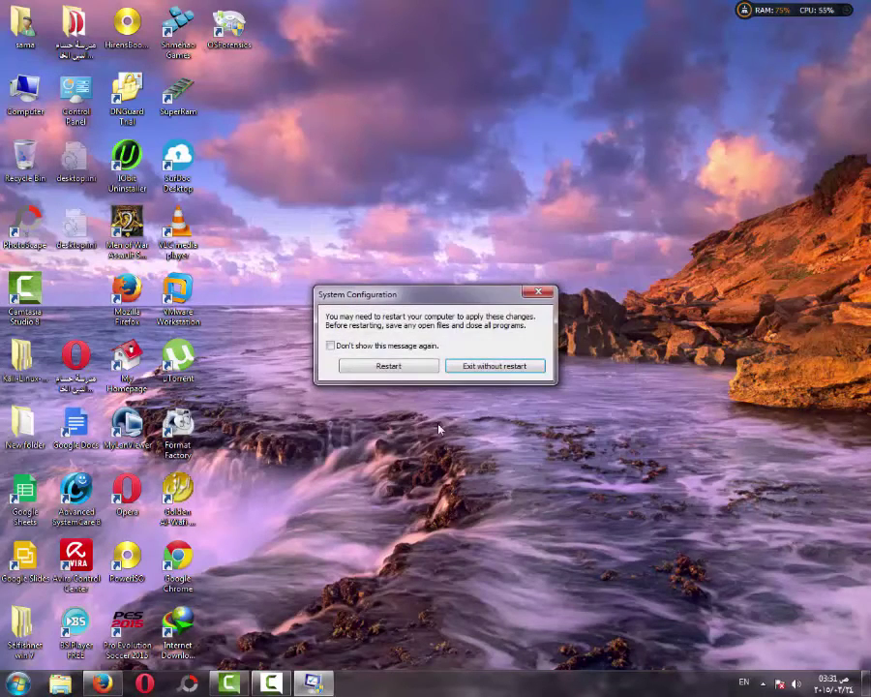